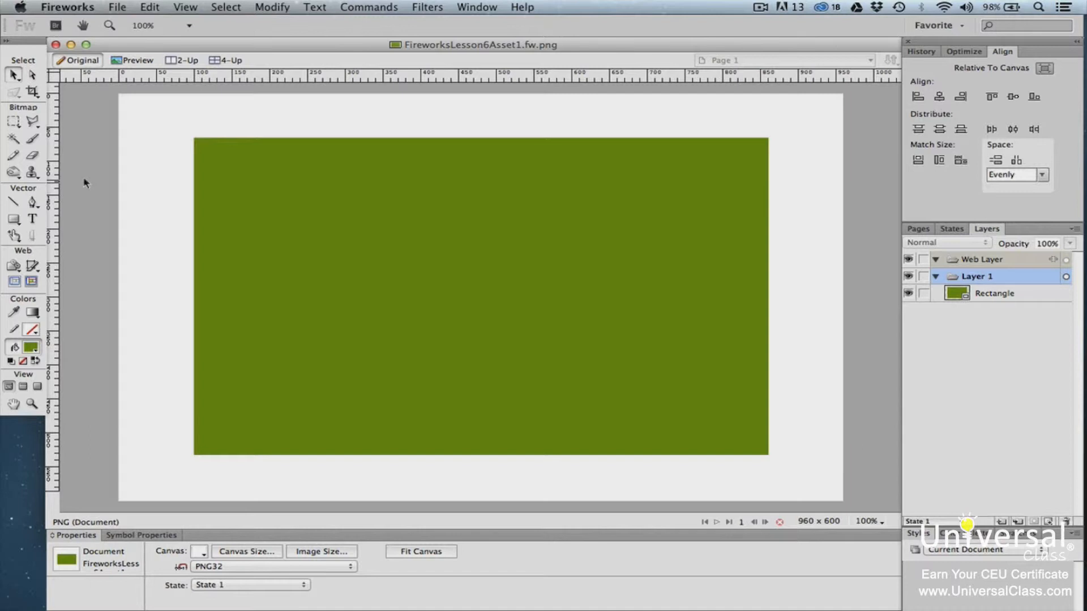
Attach a blank grayscale bitmap mask to the green Rectangle layer via the Add Mask button.
click(1002, 294)
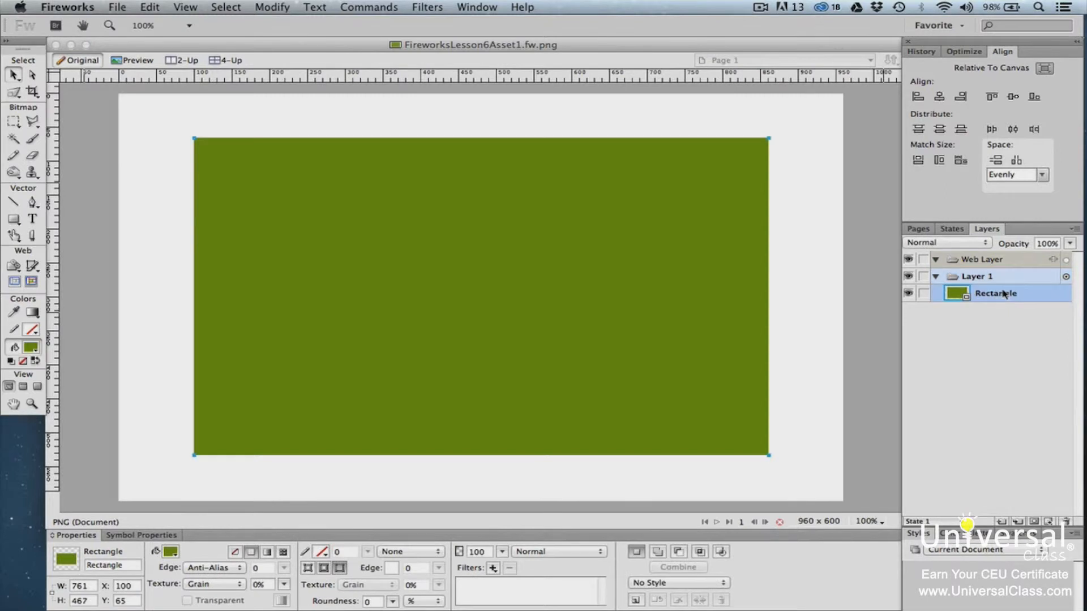
click(1034, 522)
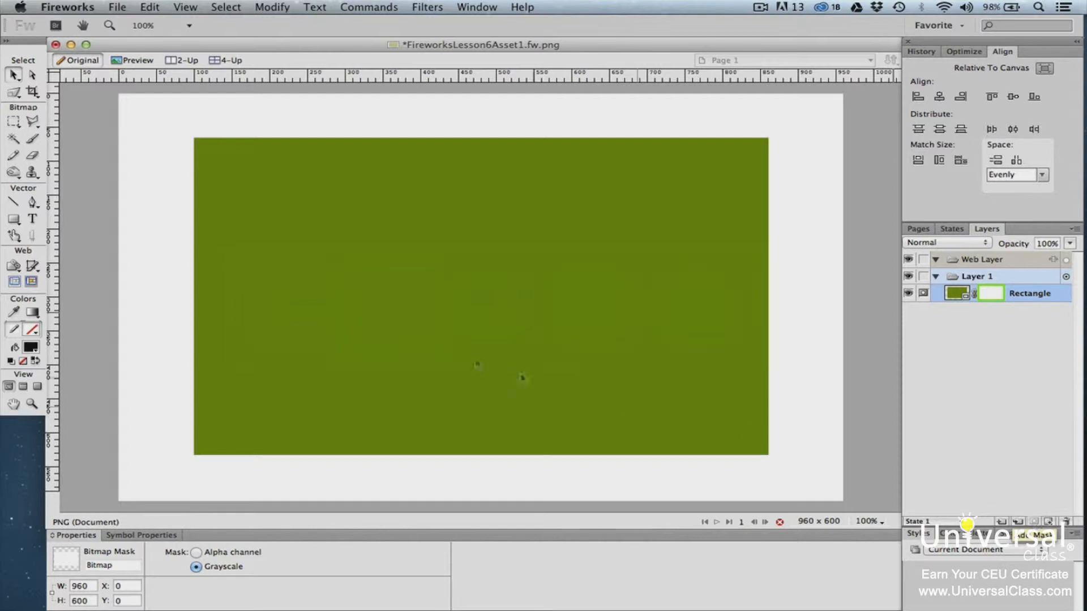
click(19, 124)
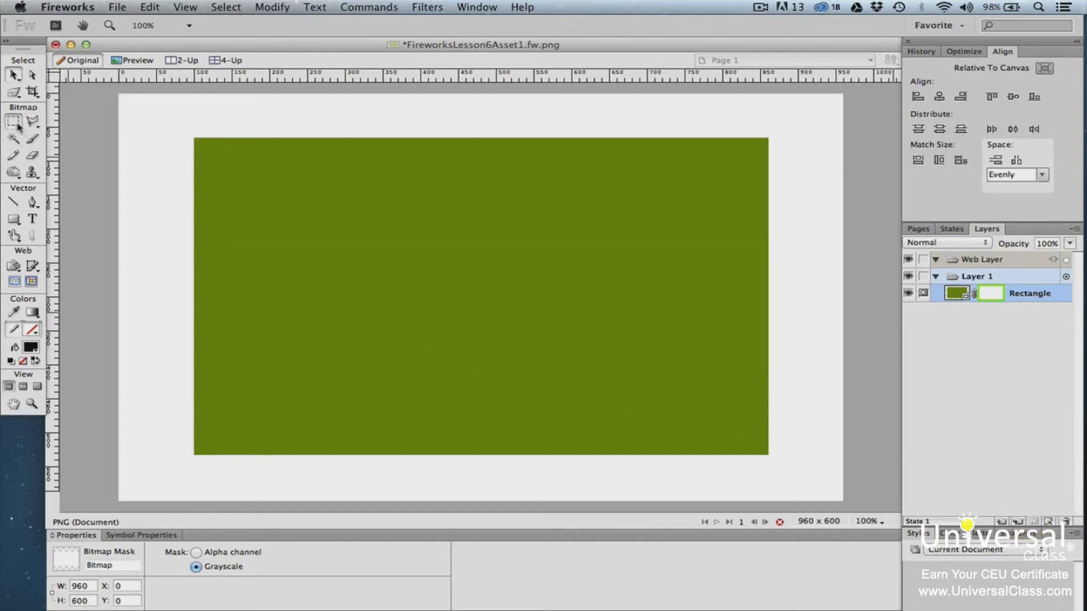
Outline an oval marquee selection in the middle of the rectangle.
click(21, 123)
click(40, 155)
drag(308, 218, 658, 365)
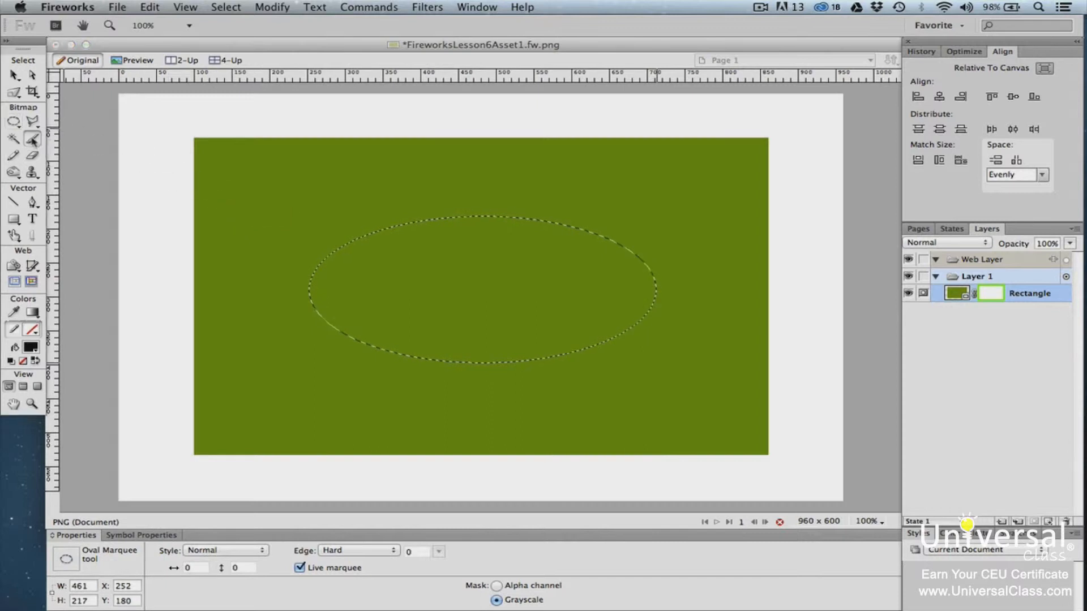
Paint white inside the oval with a size-28 brush, then fill the whole oval white.
click(33, 140)
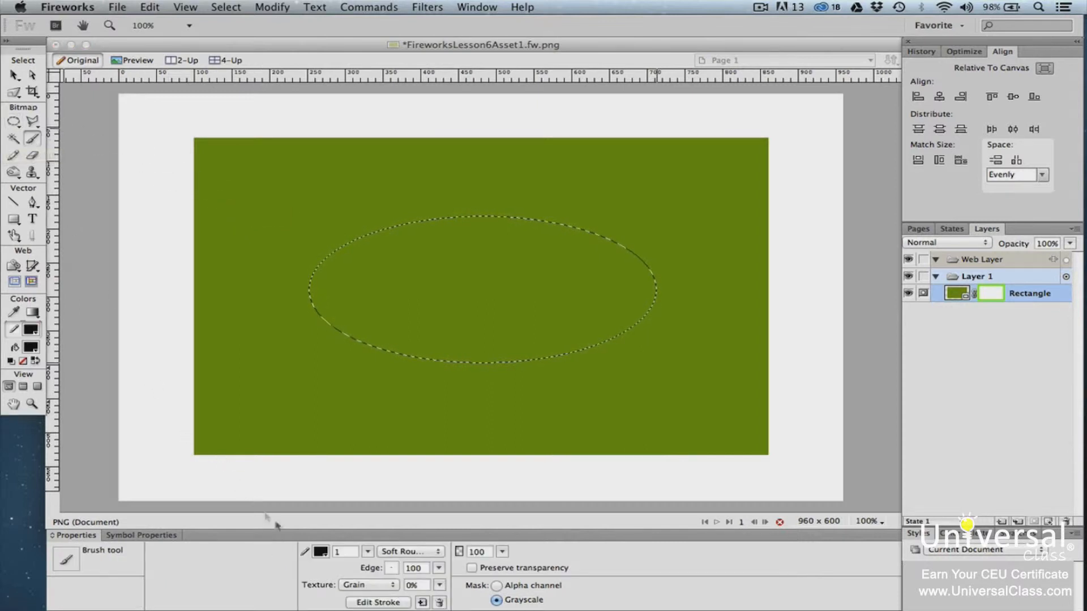
click(347, 554)
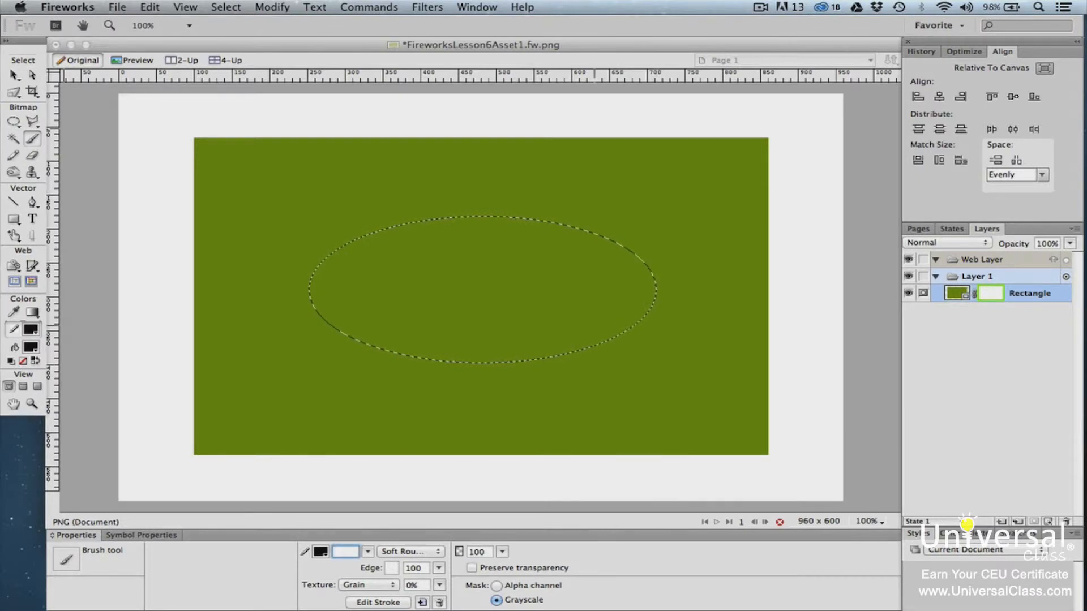
text(28)
key(Return)
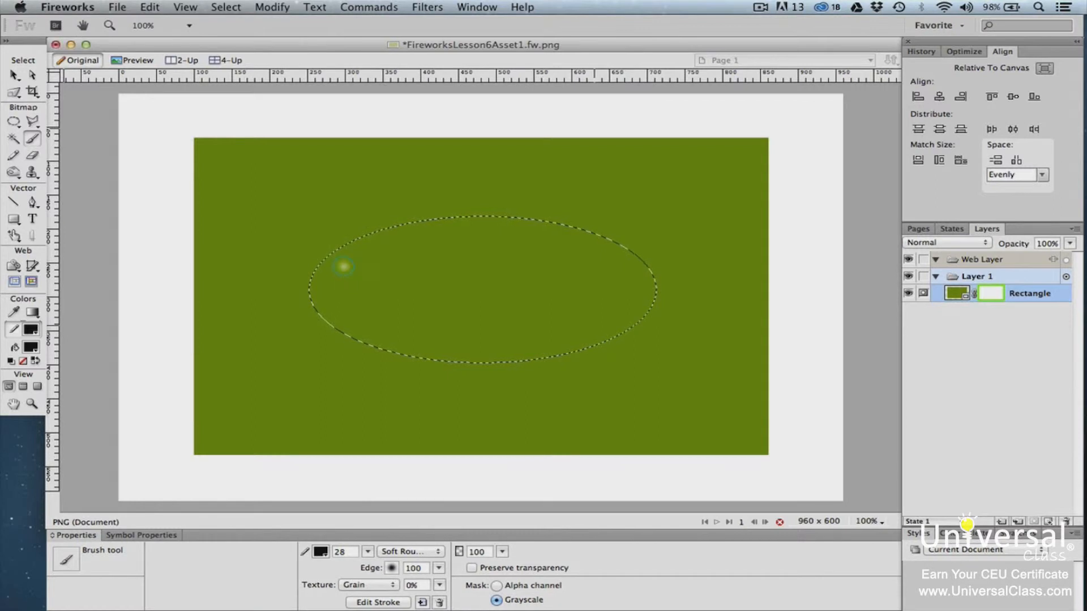
mouse_move(344, 266)
mouse_down()
mouse_move(453, 233)
mouse_move(552, 239)
mouse_up()
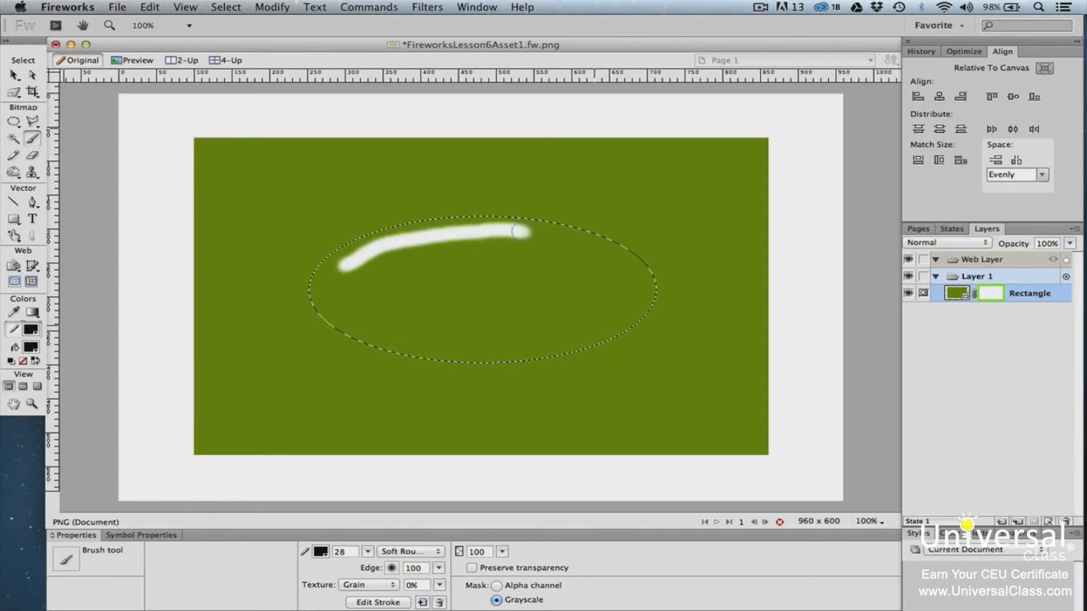
mouse_move(476, 228)
mouse_down()
mouse_move(321, 283)
mouse_move(393, 294)
mouse_move(376, 318)
mouse_move(336, 264)
mouse_up()
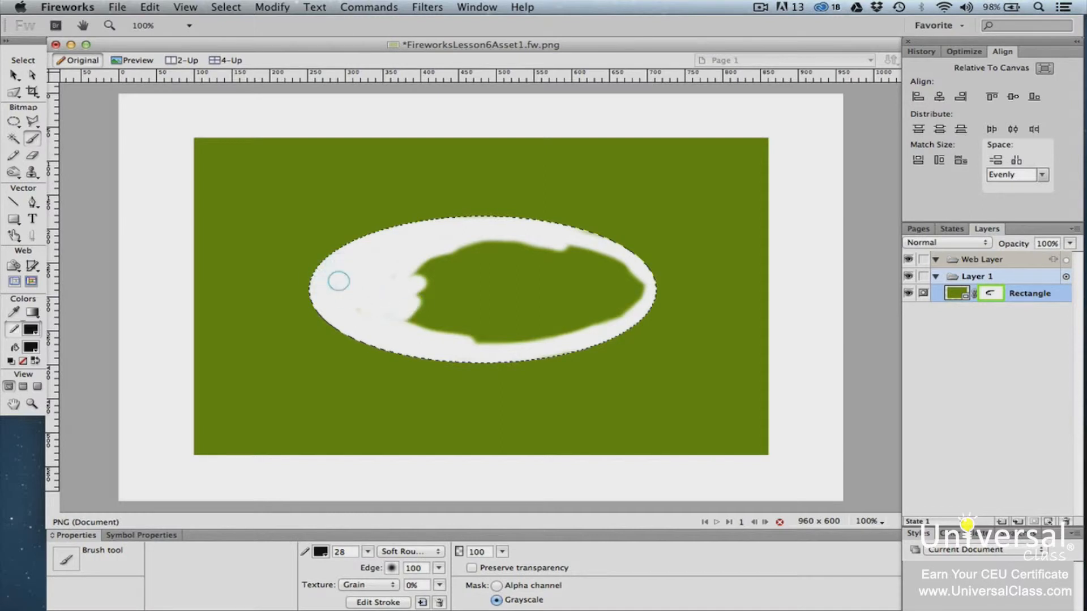
drag(336, 265, 423, 316)
key(ctrl+alt+BackSpace)
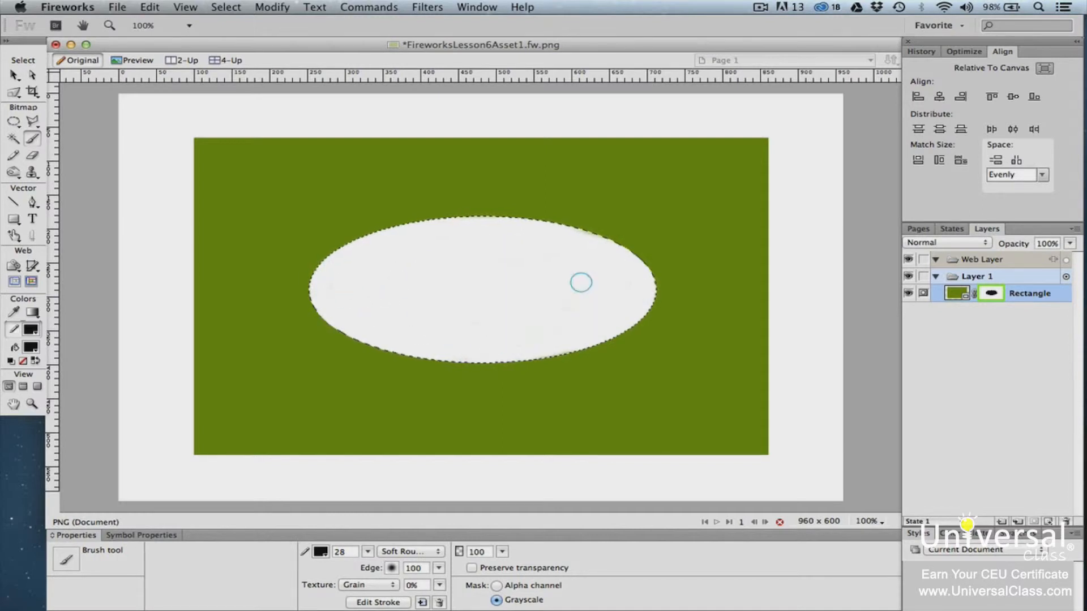
Return to the Pointer tool and select the leftmost black rectangle over the garden photo.
key(v)
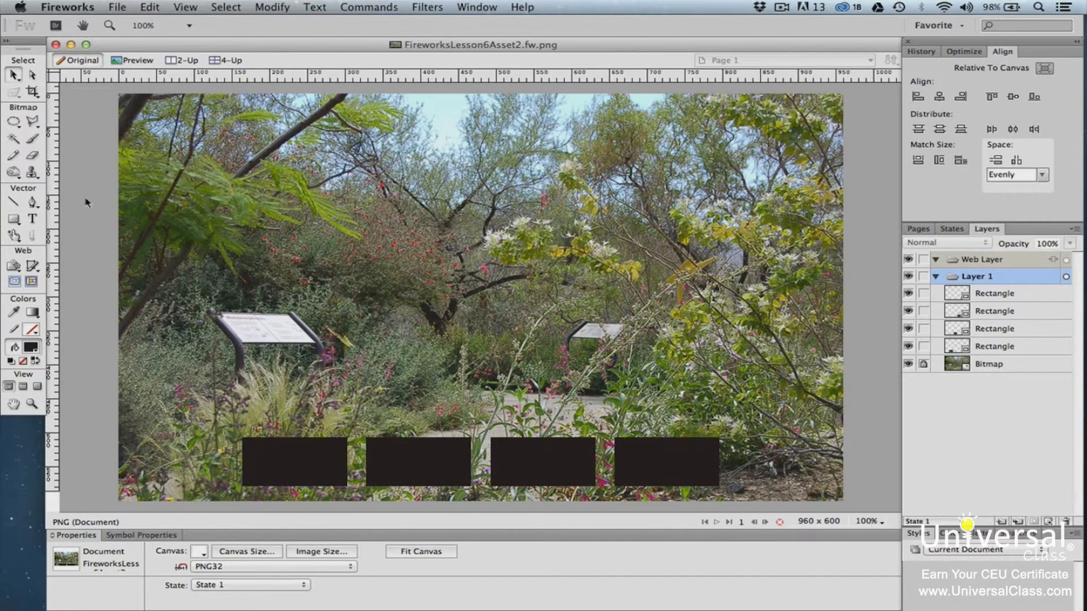
click(299, 451)
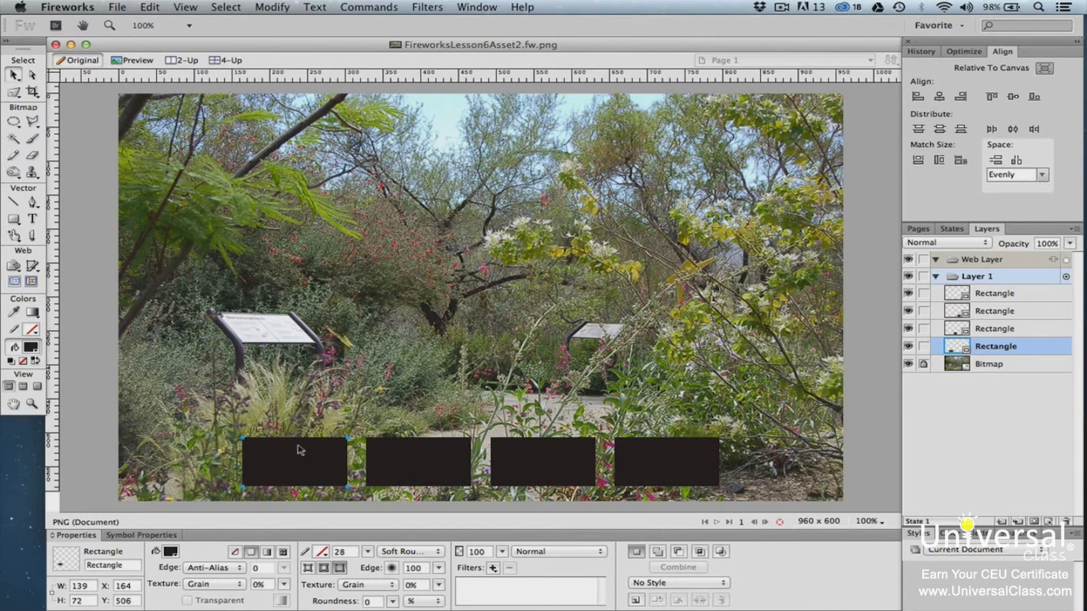
Preview linear Auto Vector Mask fades on the rectangle, flipping vertical and trying sideways.
click(368, 7)
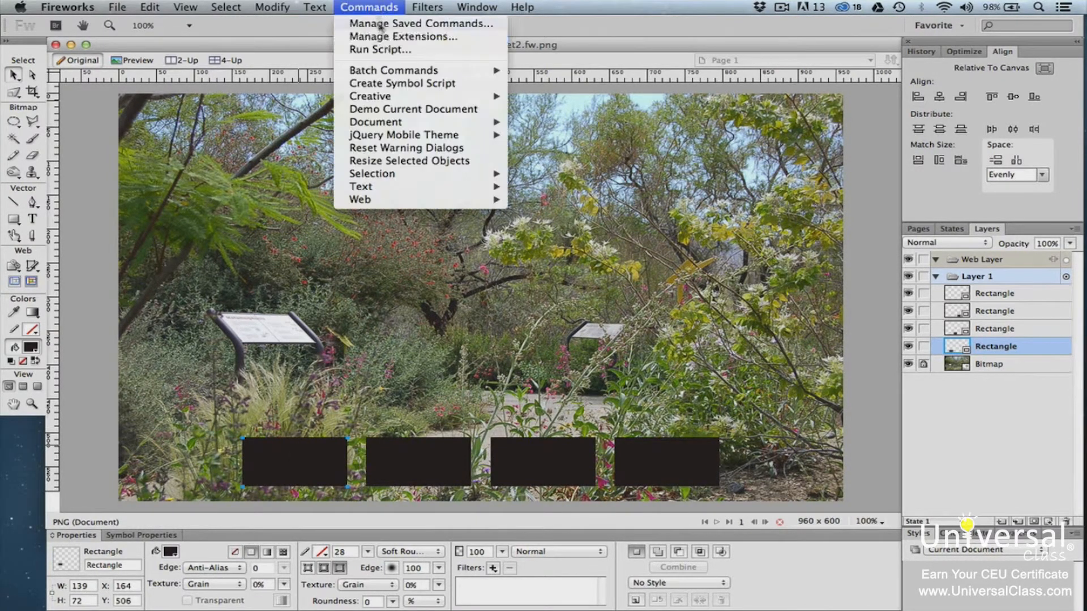
mouse_move(371, 96)
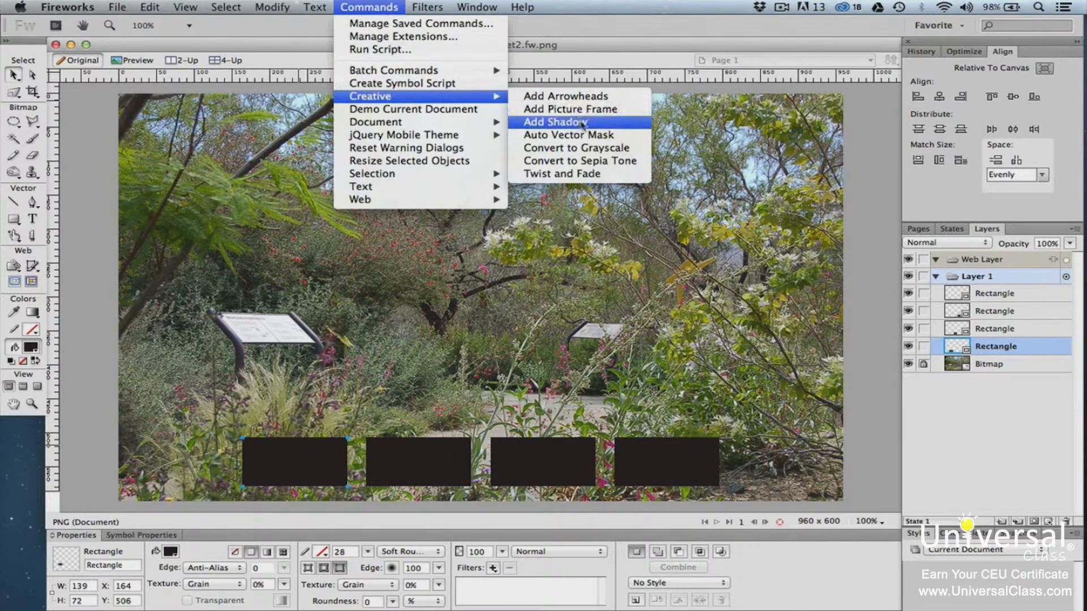
click(584, 135)
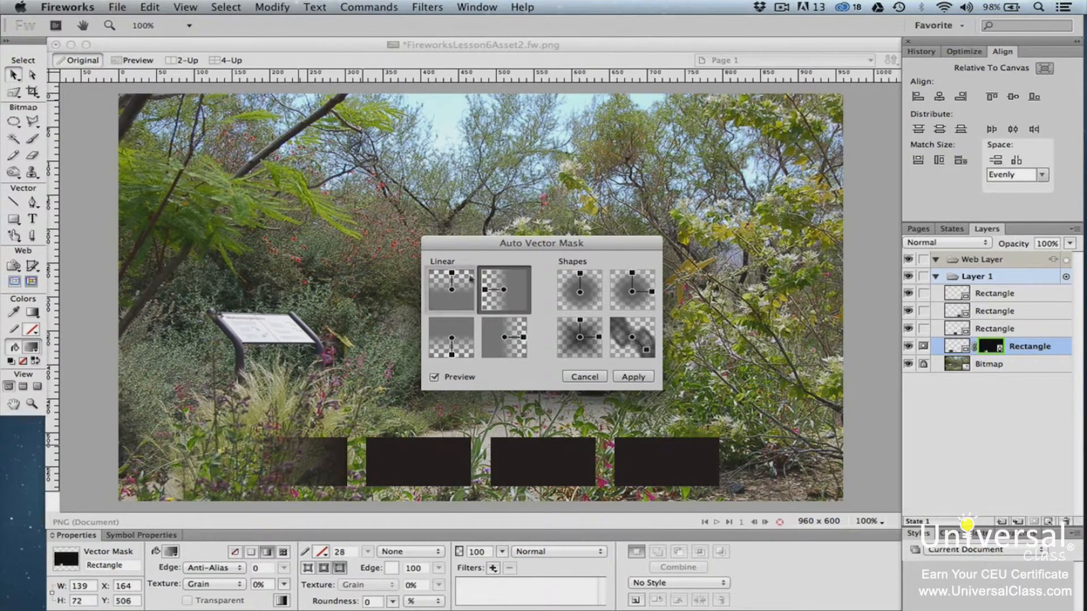
click(451, 290)
click(451, 337)
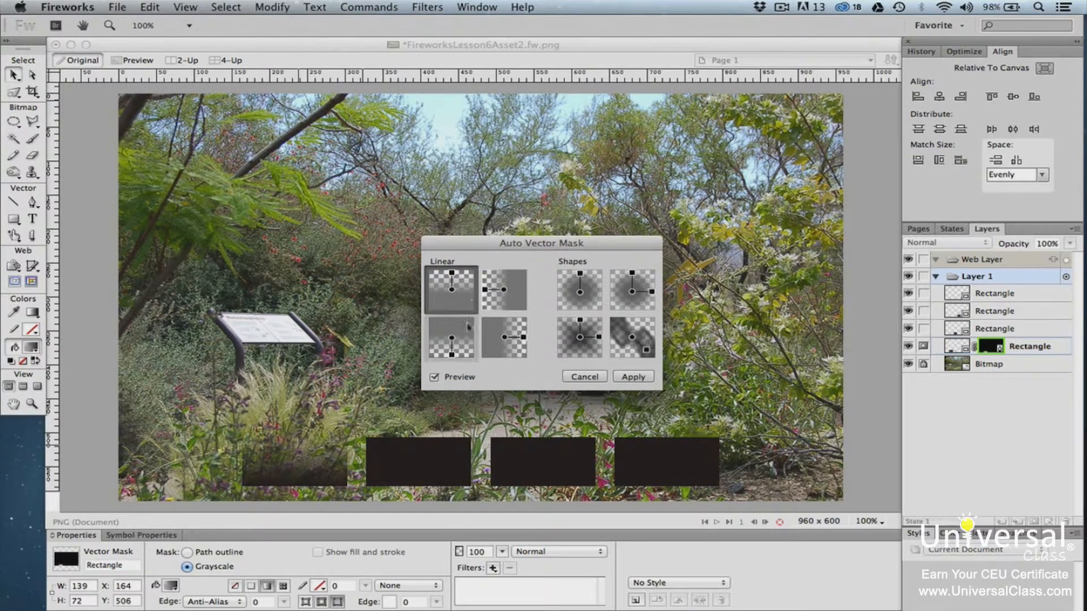
click(500, 340)
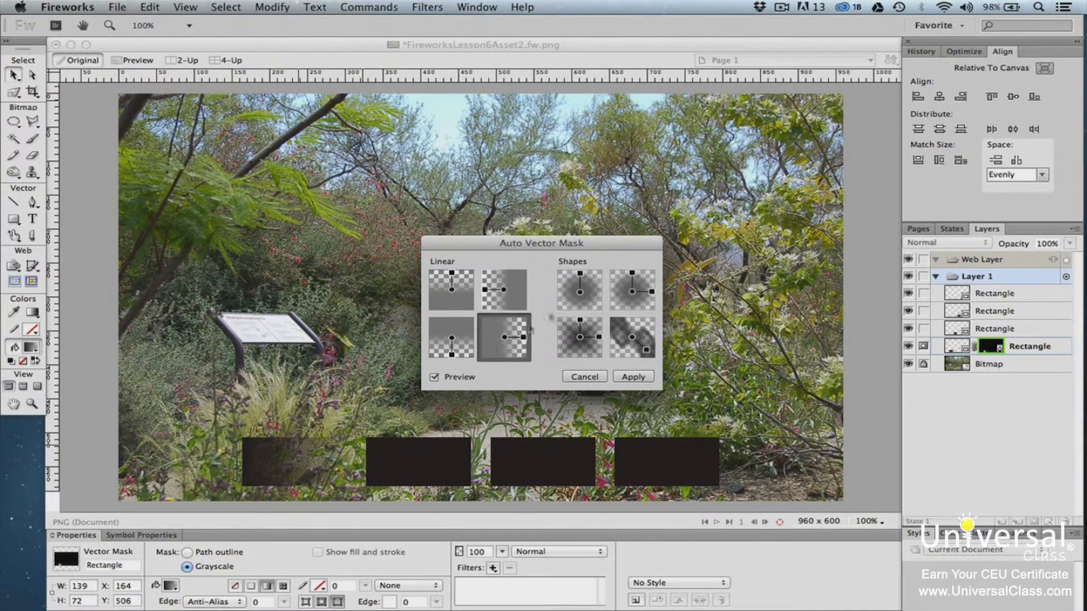
Try the radial fade variants and apply the chosen elliptical-gradient mask to the rectangle.
click(579, 288)
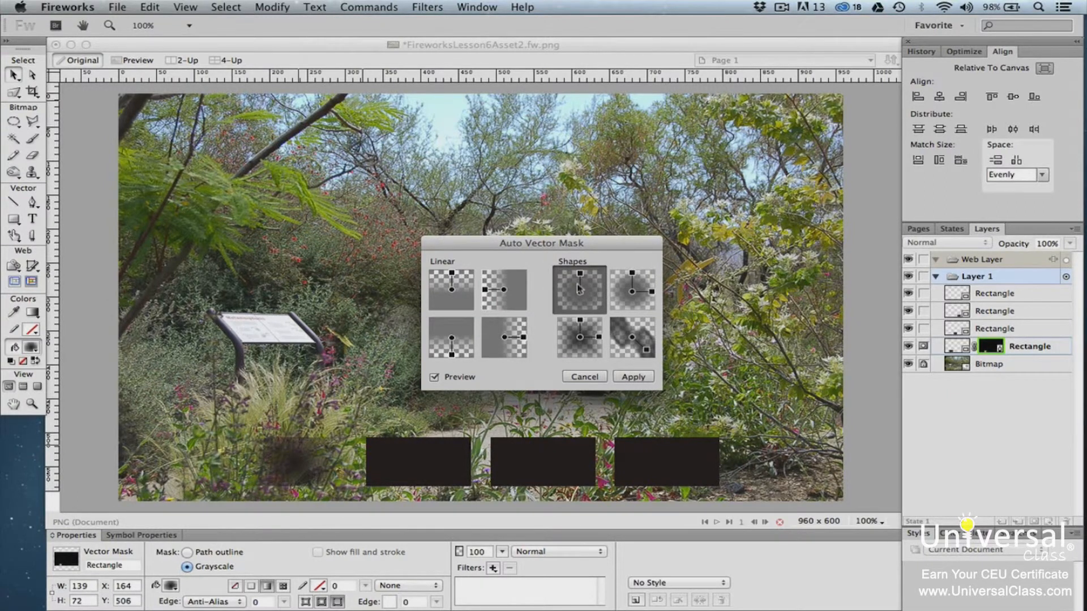
click(632, 282)
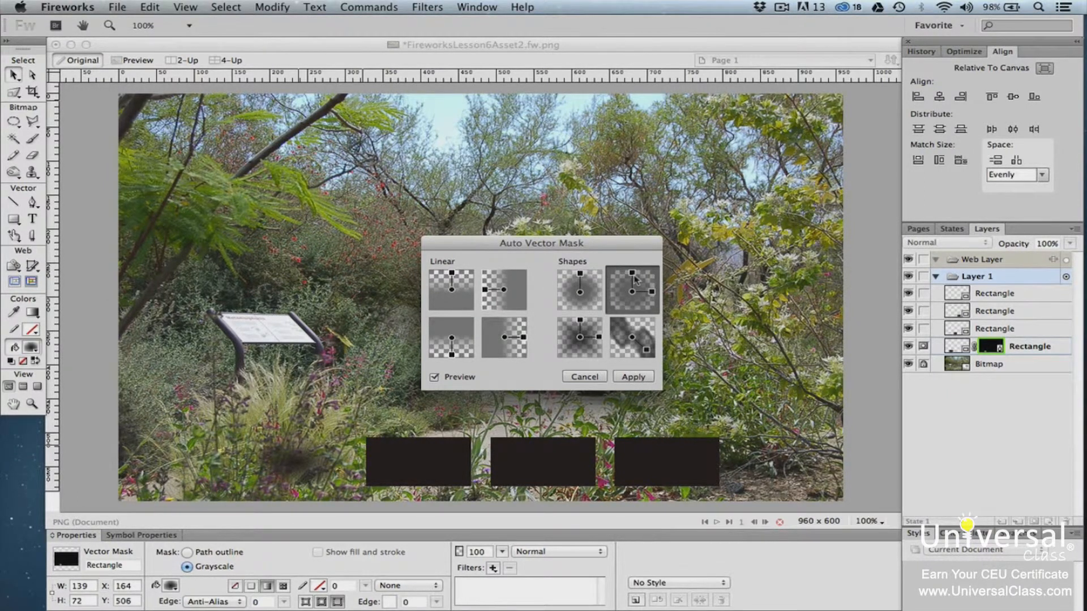
click(633, 377)
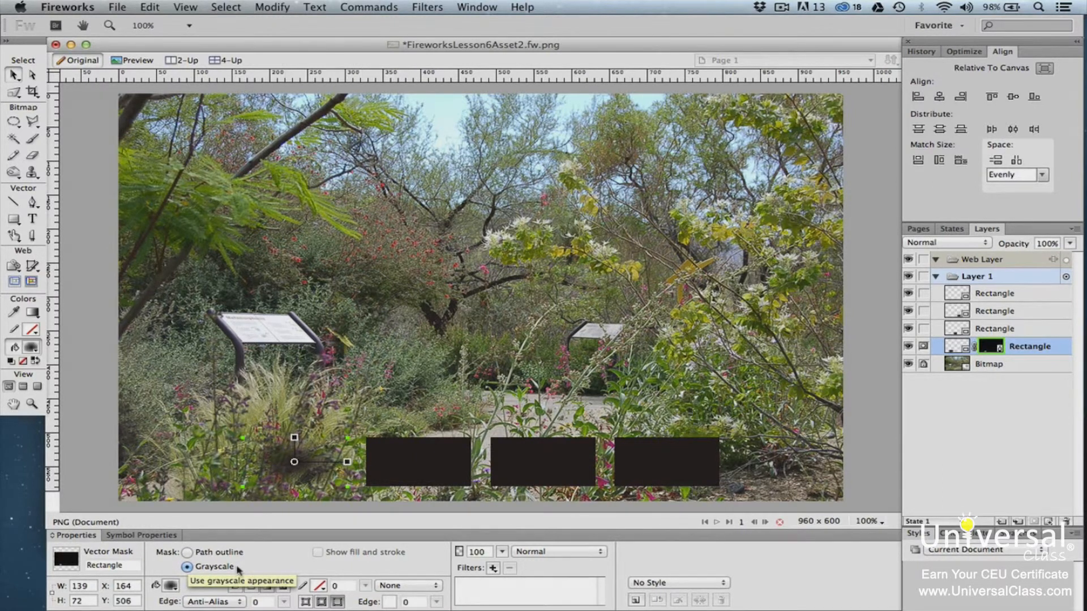
Try gradient, solid black and Berber fills, then settle on the Bubbles pattern for the first rectangle.
click(34, 346)
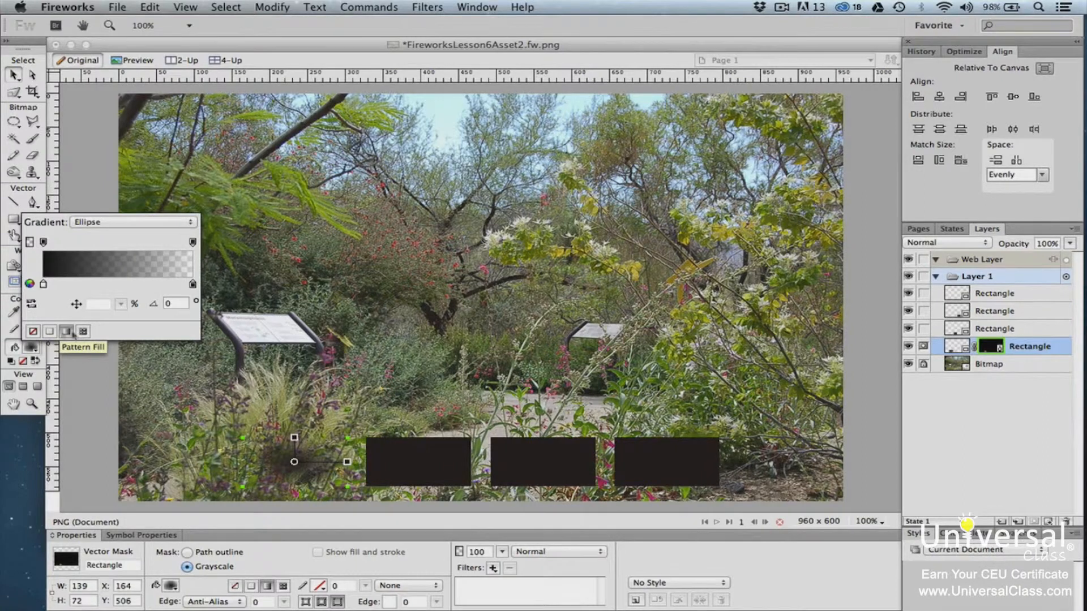
click(34, 331)
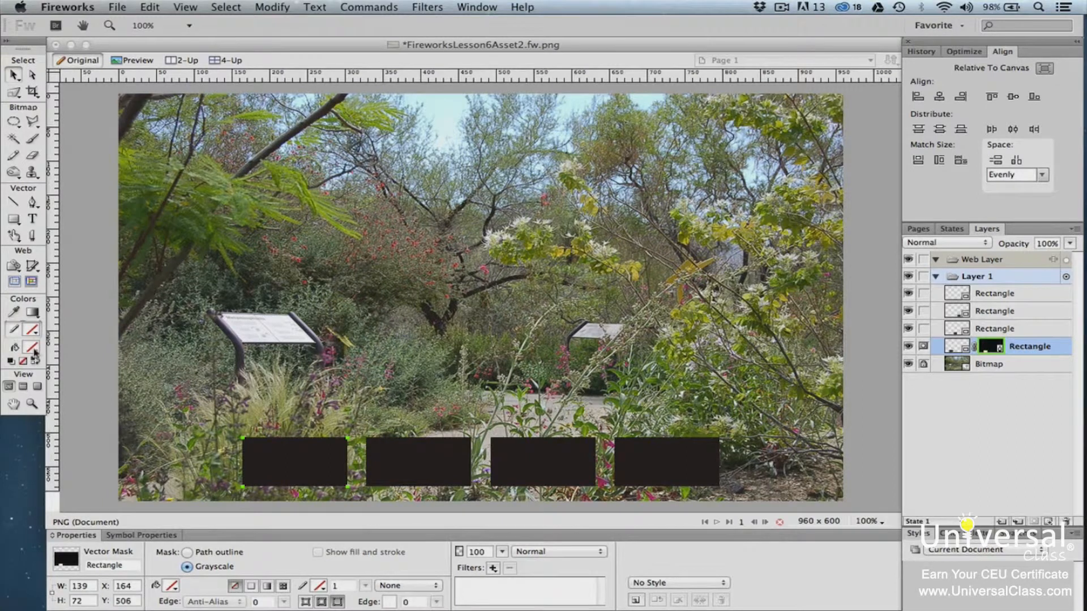
click(34, 331)
click(92, 324)
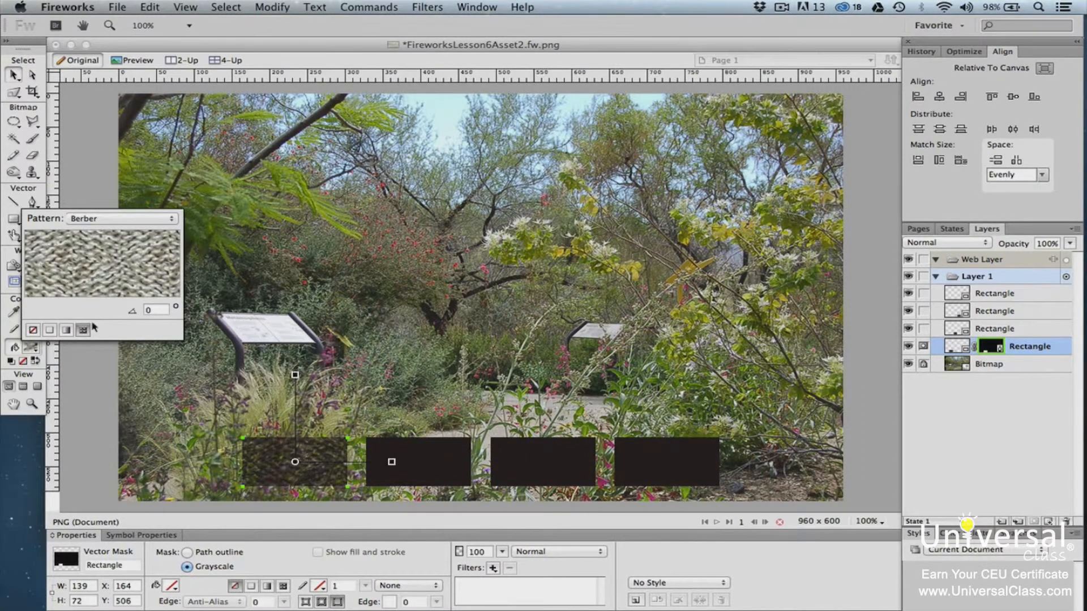
click(170, 220)
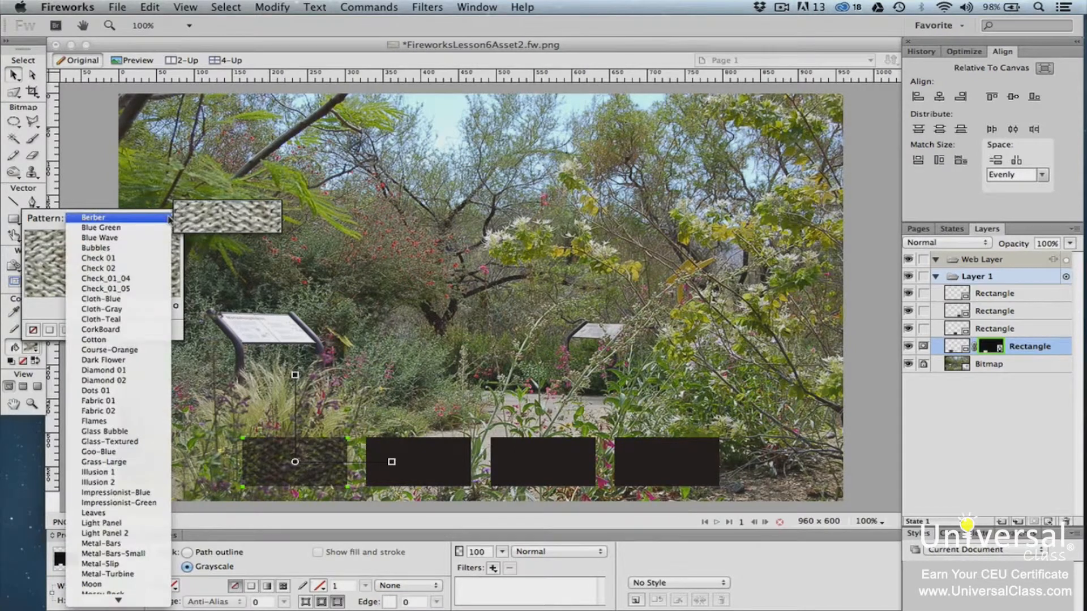
click(119, 248)
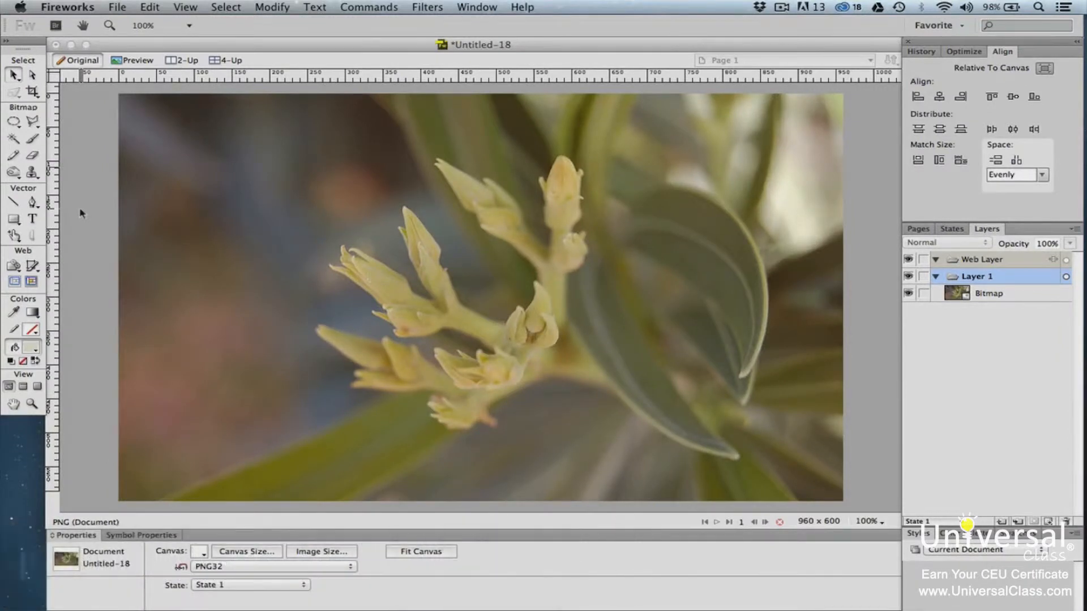
click(14, 219)
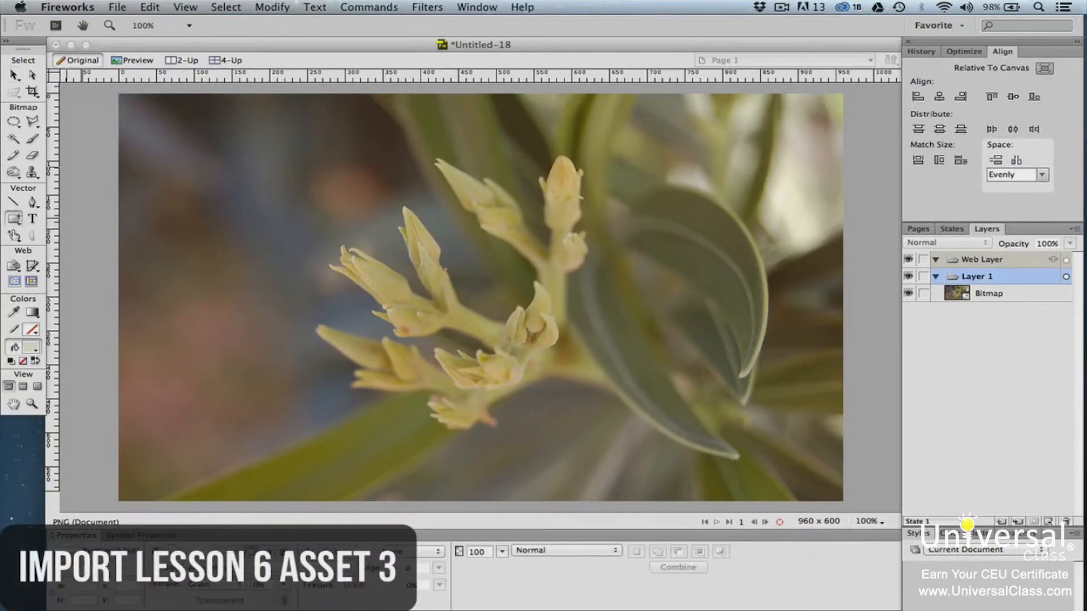
drag(280, 126, 698, 472)
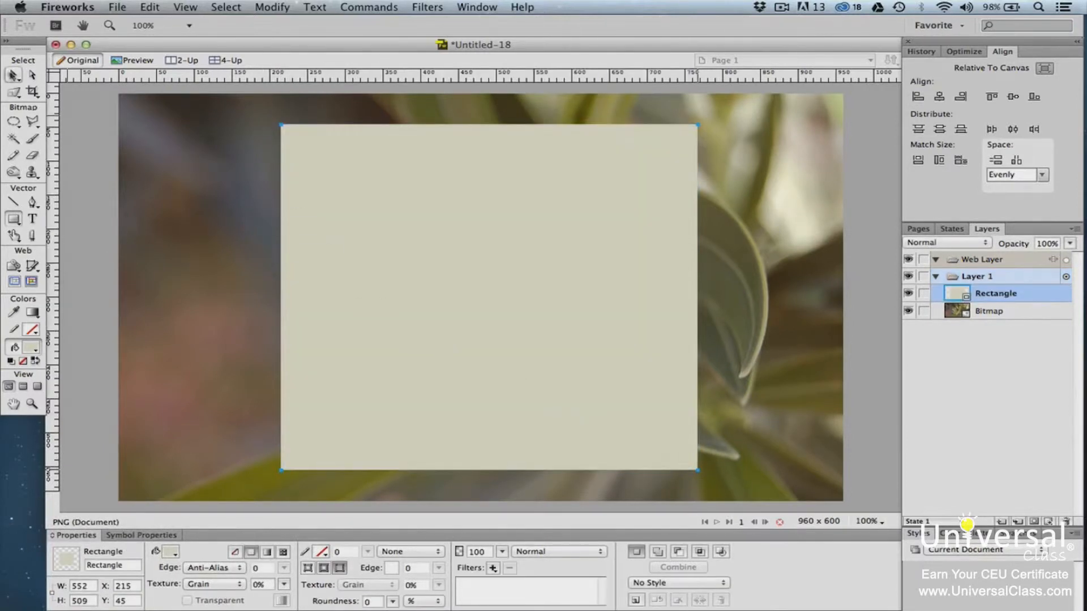
click(14, 75)
click(144, 147)
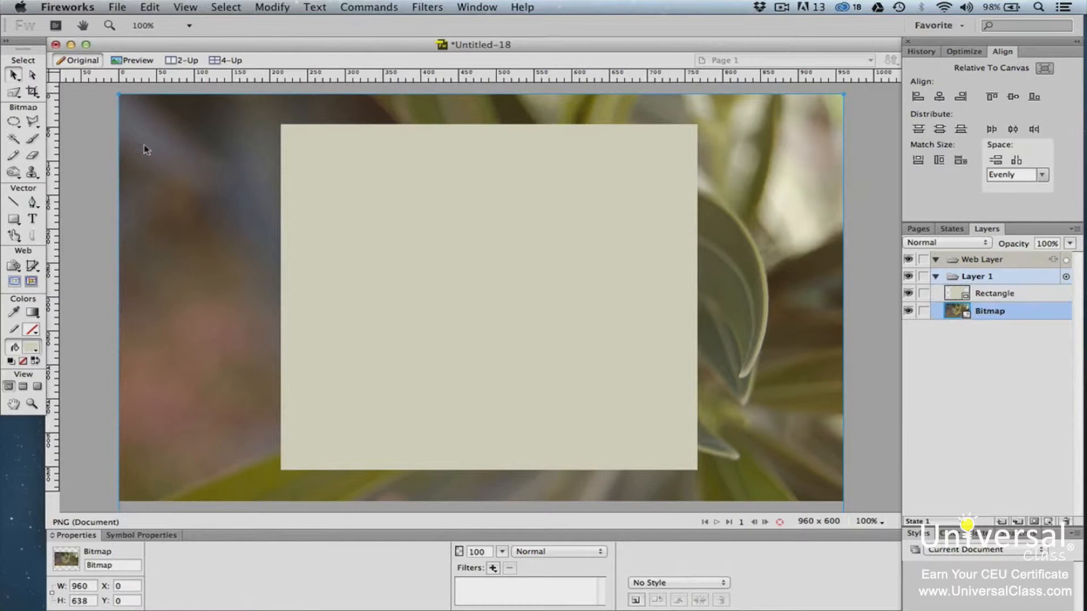
click(149, 7)
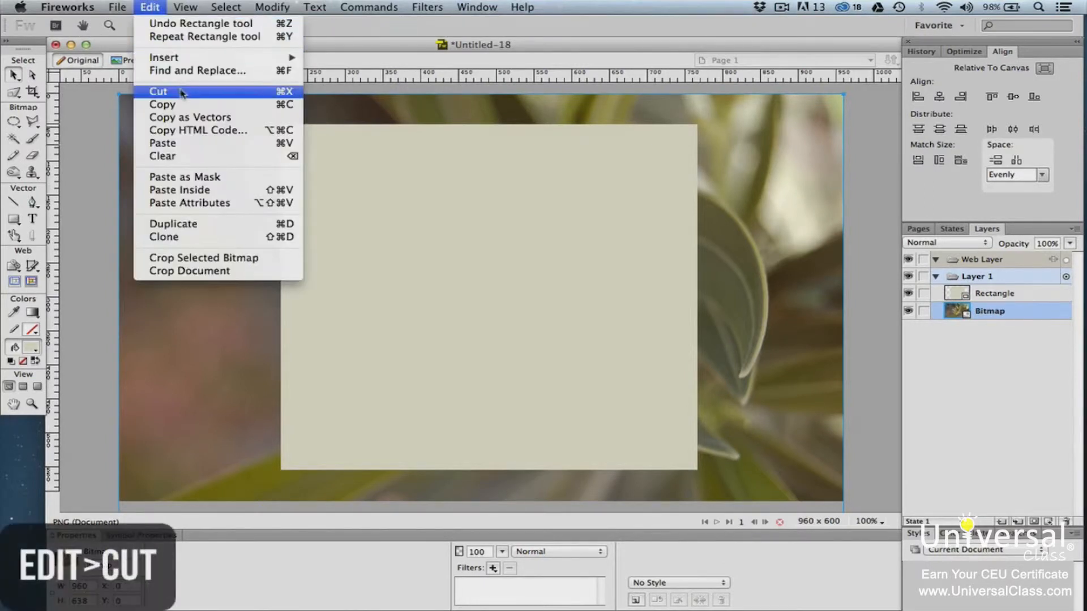
click(158, 92)
click(328, 166)
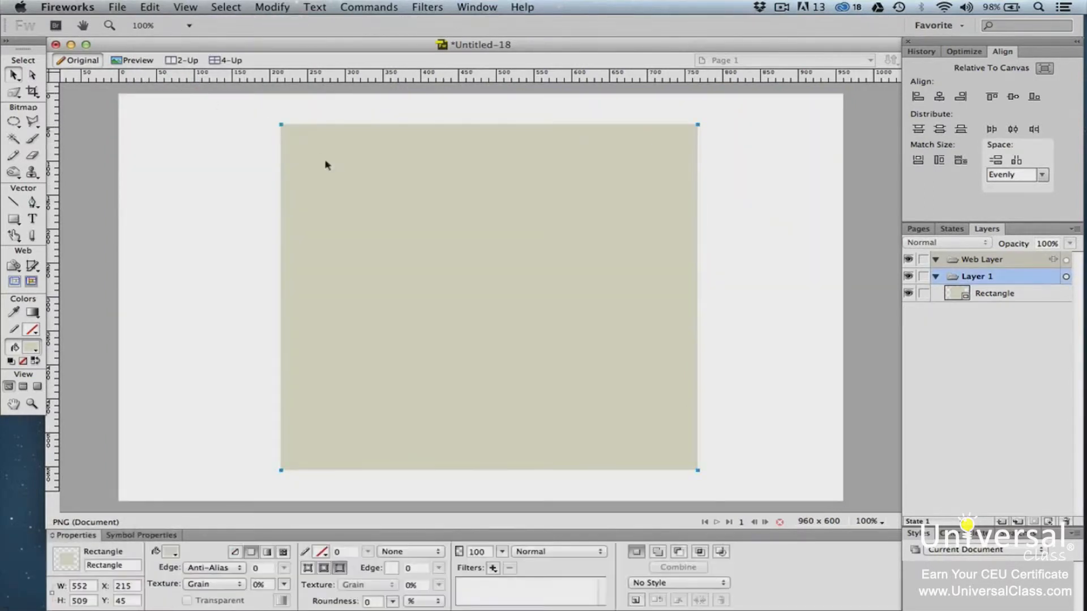
click(149, 8)
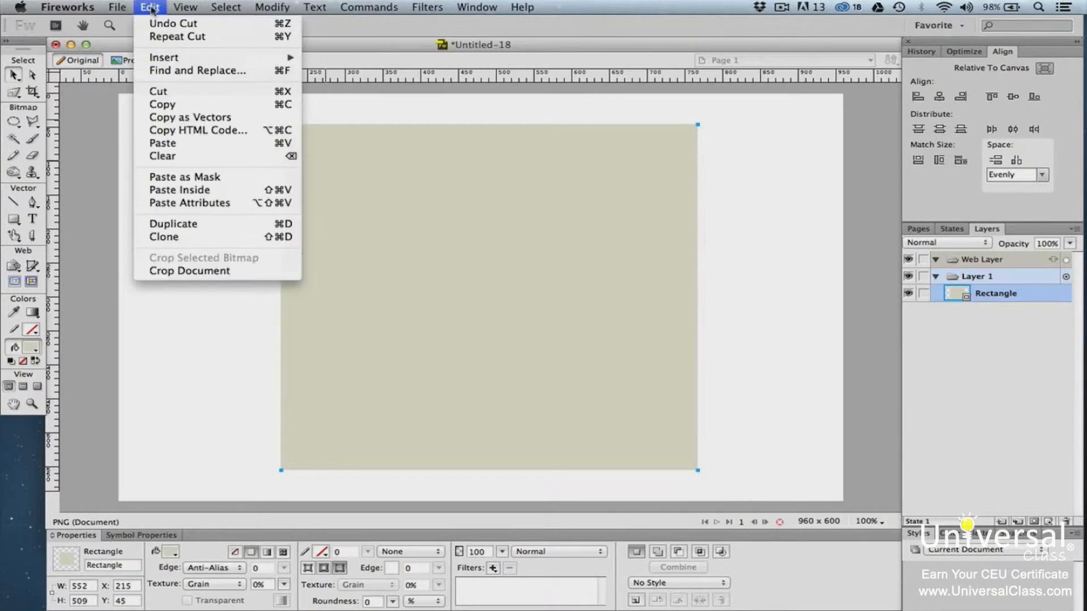
click(185, 177)
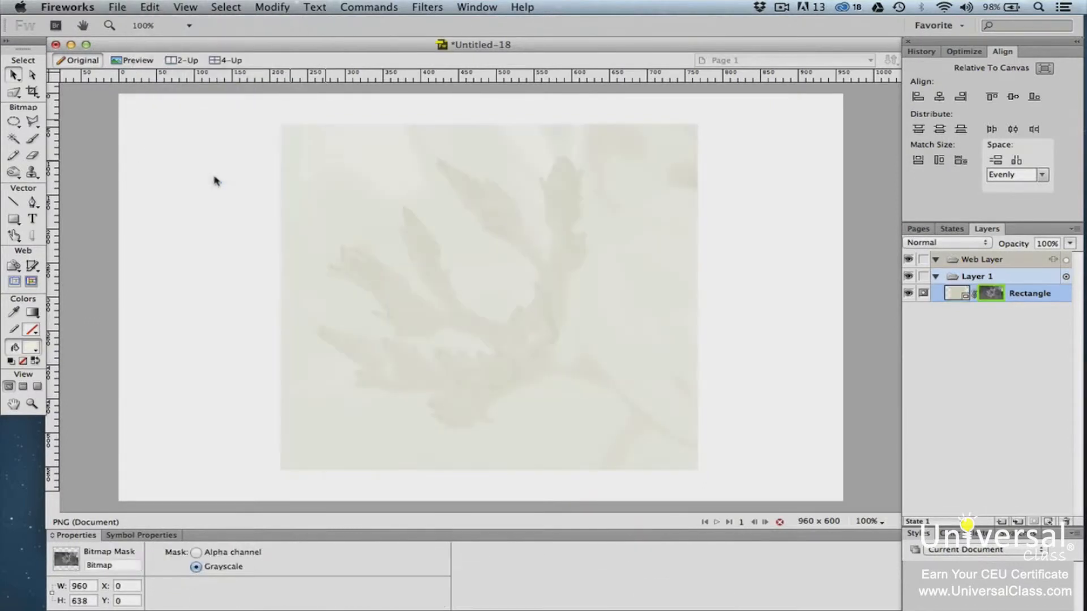
key(super+z)
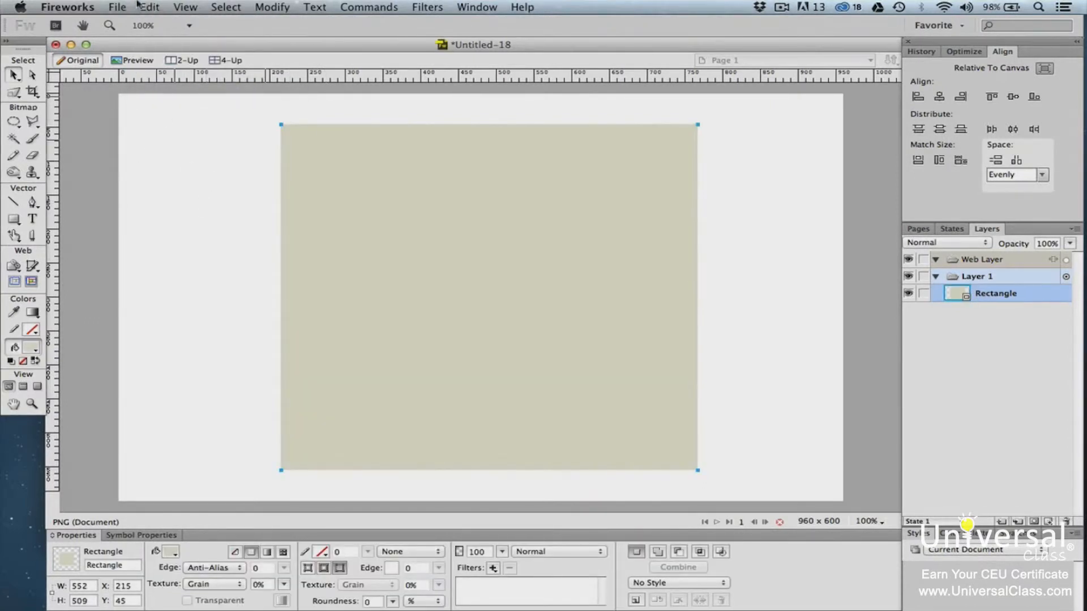
click(150, 7)
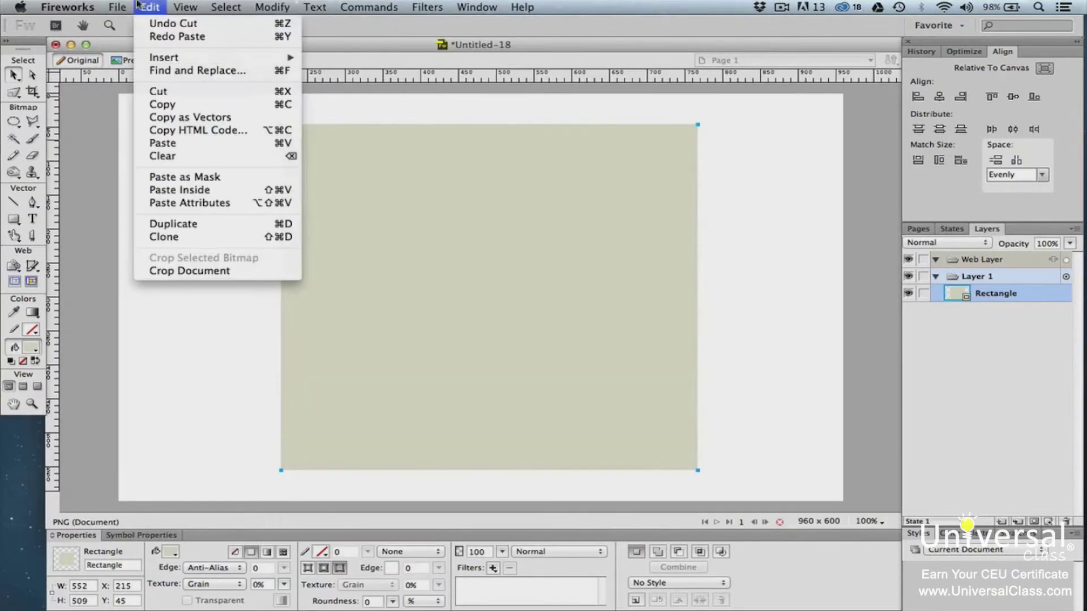
click(202, 190)
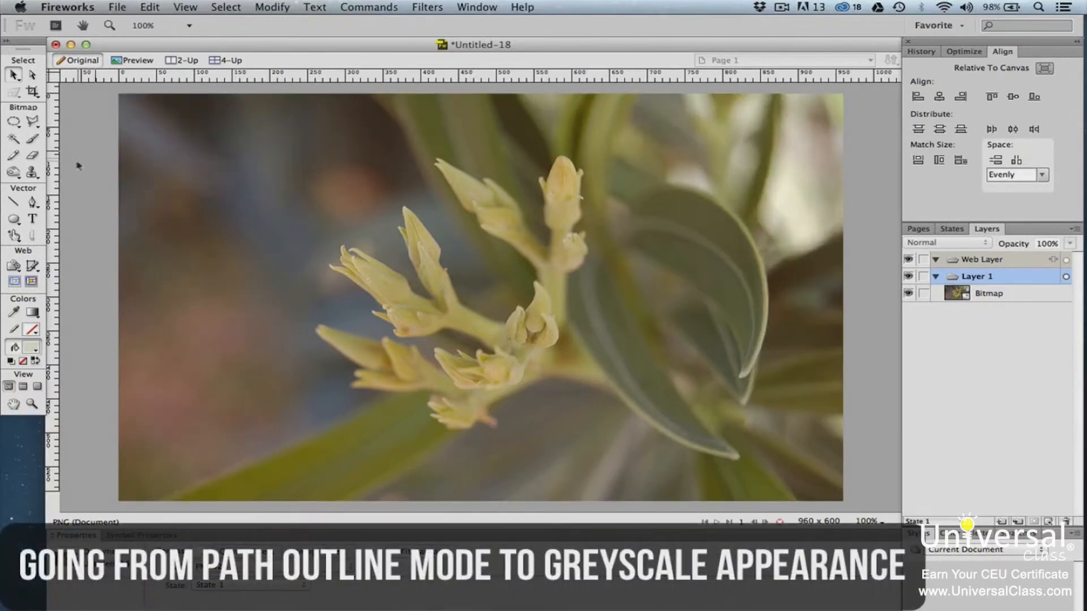
Draw a large centred ellipse over the photo and cut the background photo.
click(15, 219)
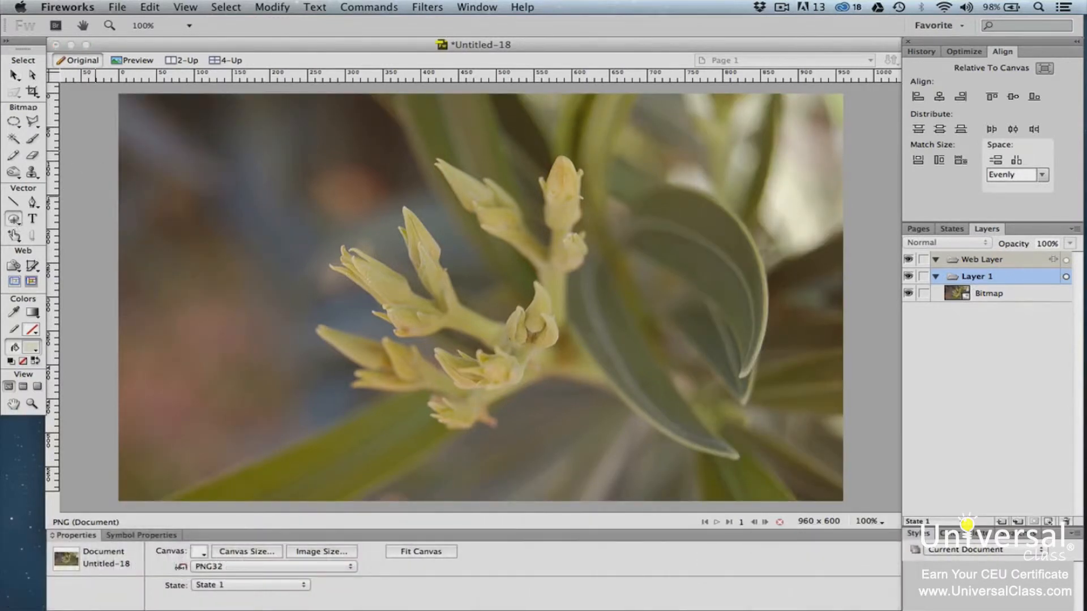
drag(295, 154, 700, 456)
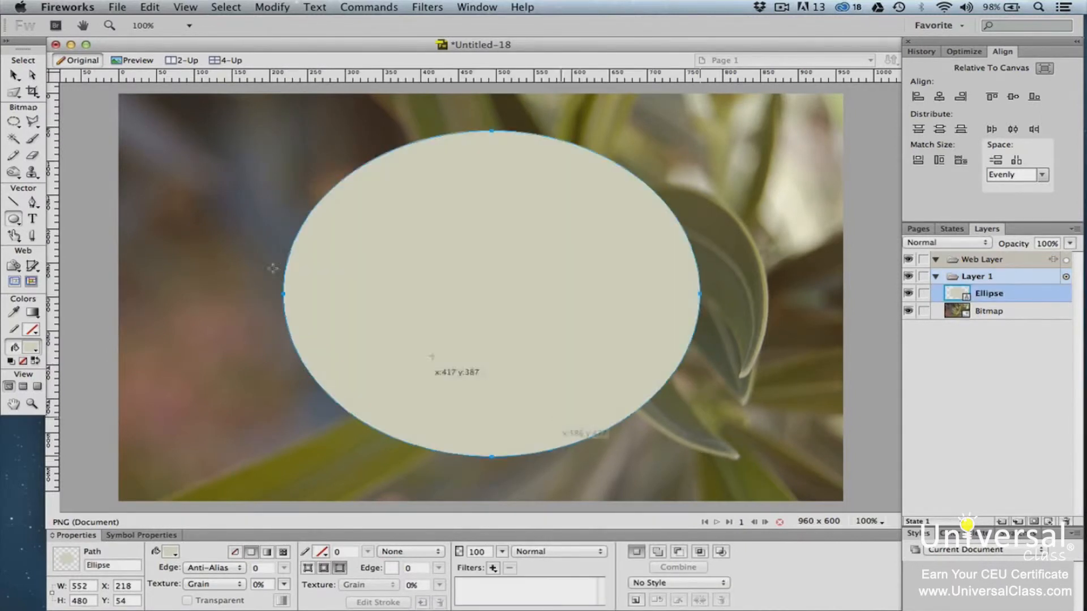
click(14, 76)
click(120, 122)
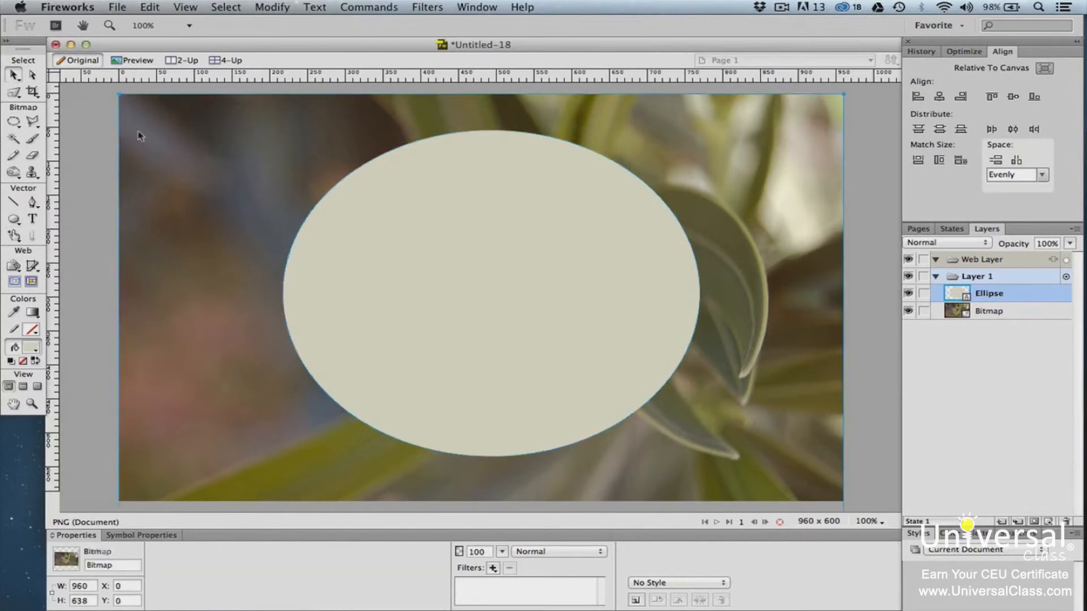
click(150, 7)
click(162, 92)
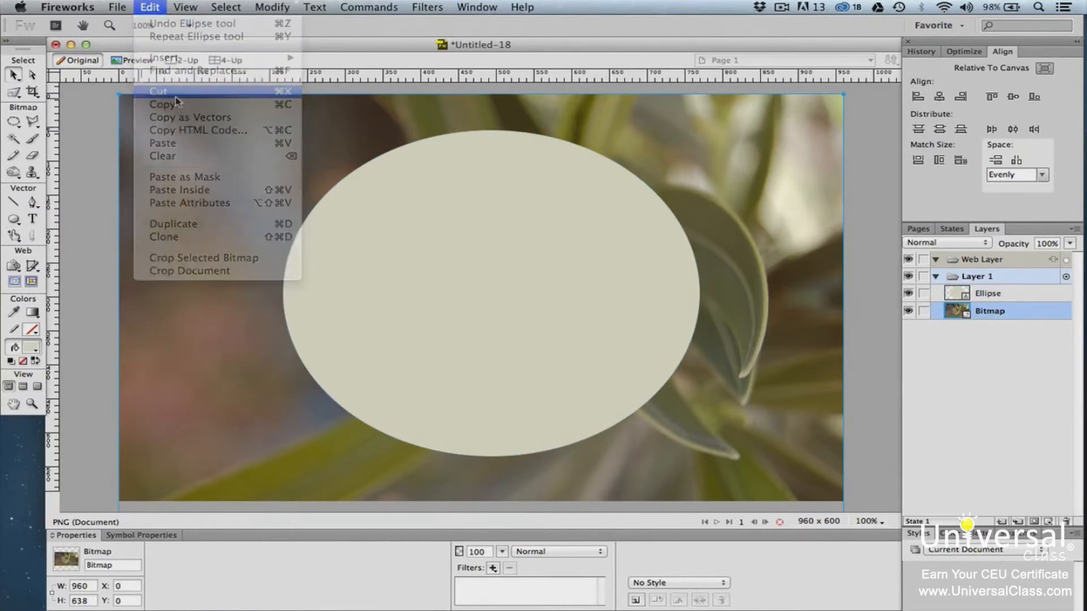
Paste the photo inside the ellipse so it is clipped by a vector mask.
click(349, 210)
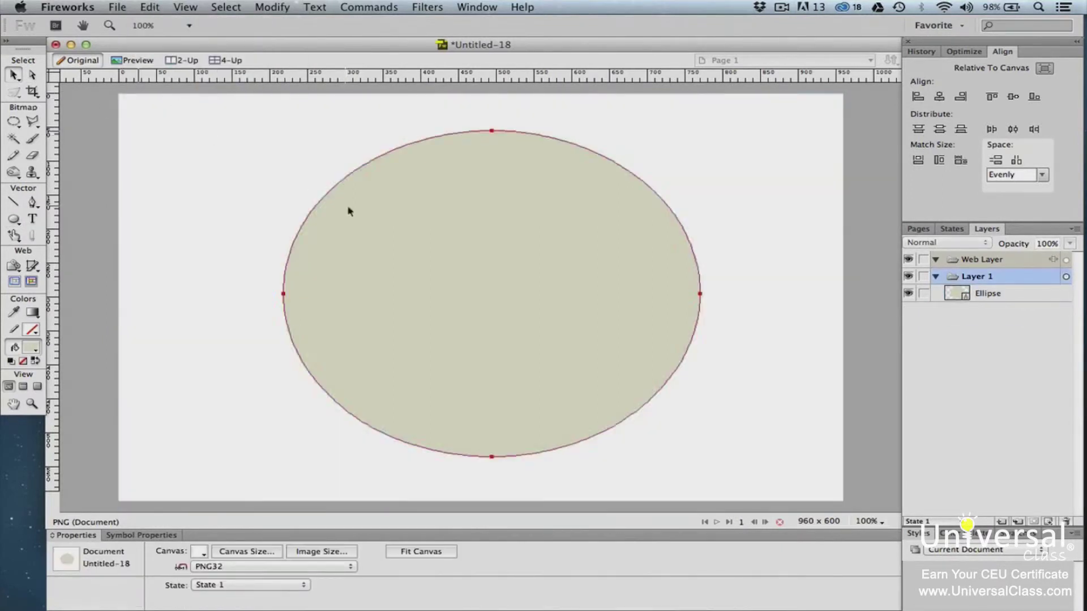
click(150, 8)
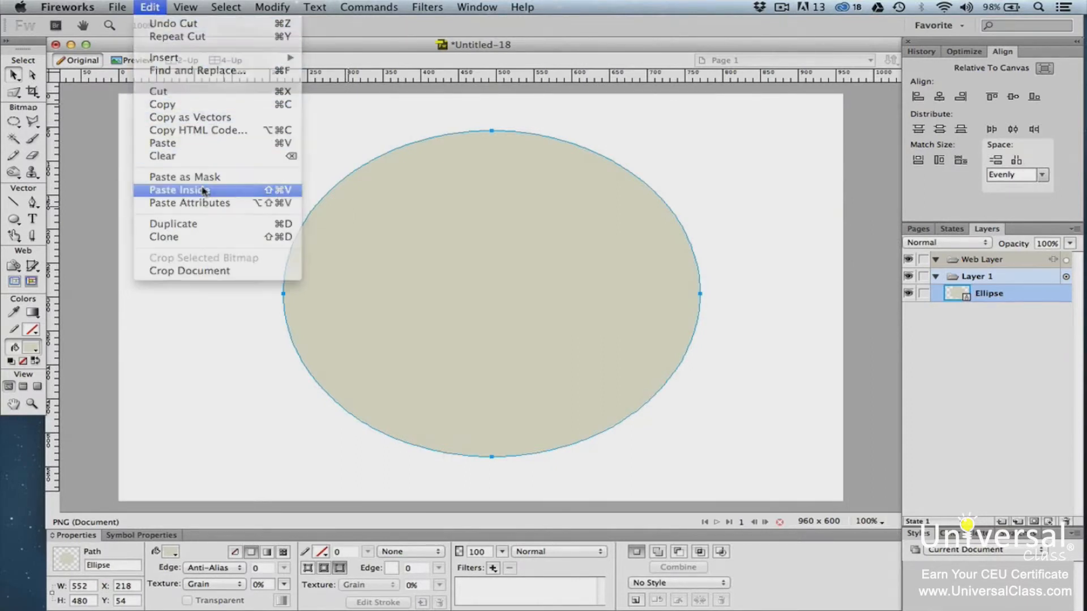
click(178, 190)
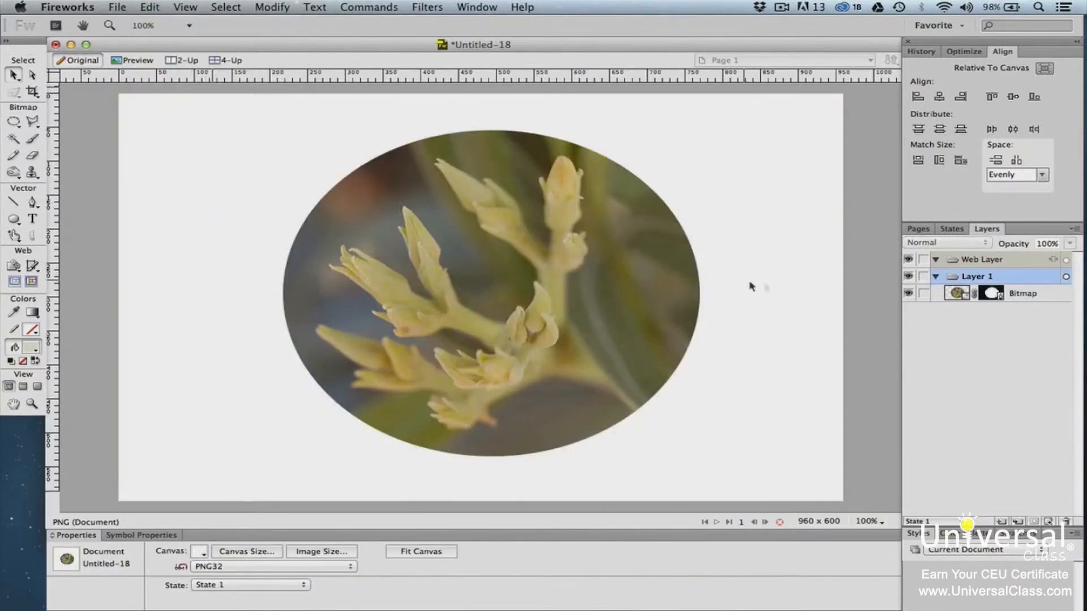
Set the ellipse mask to Grayscale and give it an elliptical gradient fill.
click(991, 294)
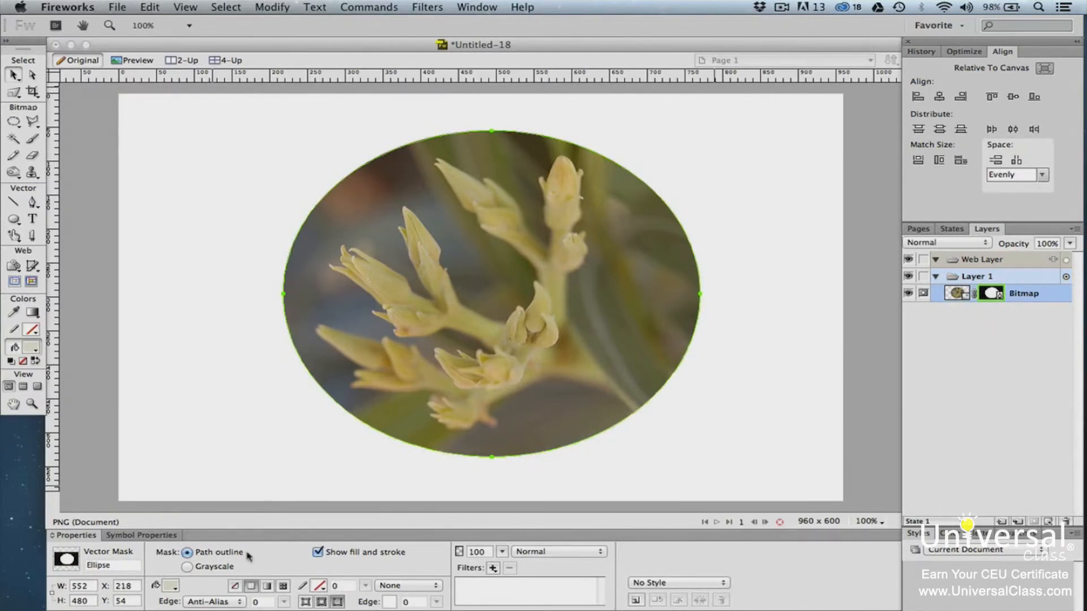
click(189, 568)
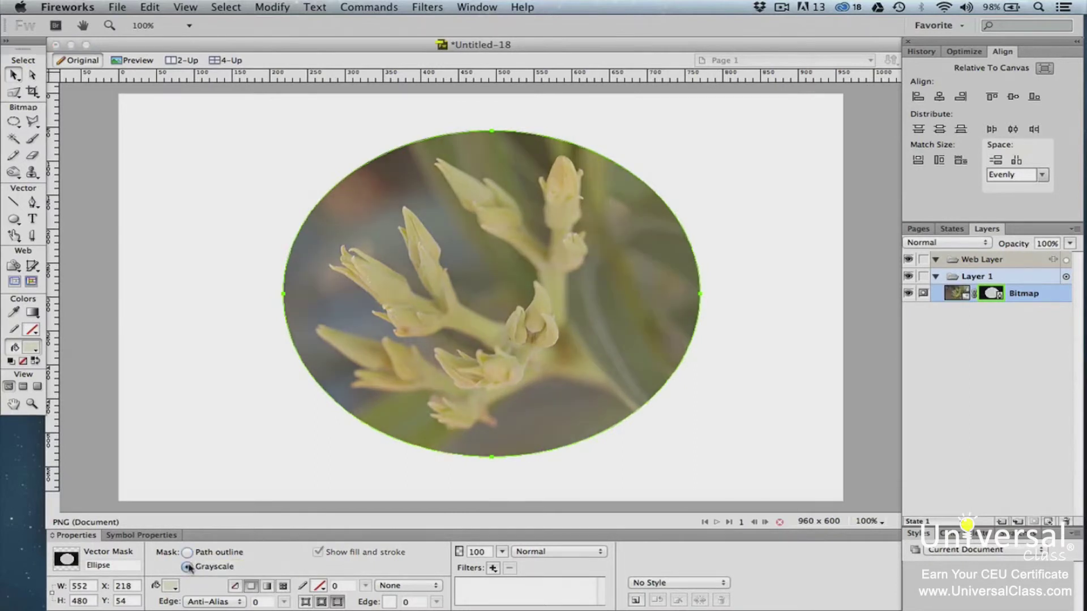
click(32, 348)
click(82, 331)
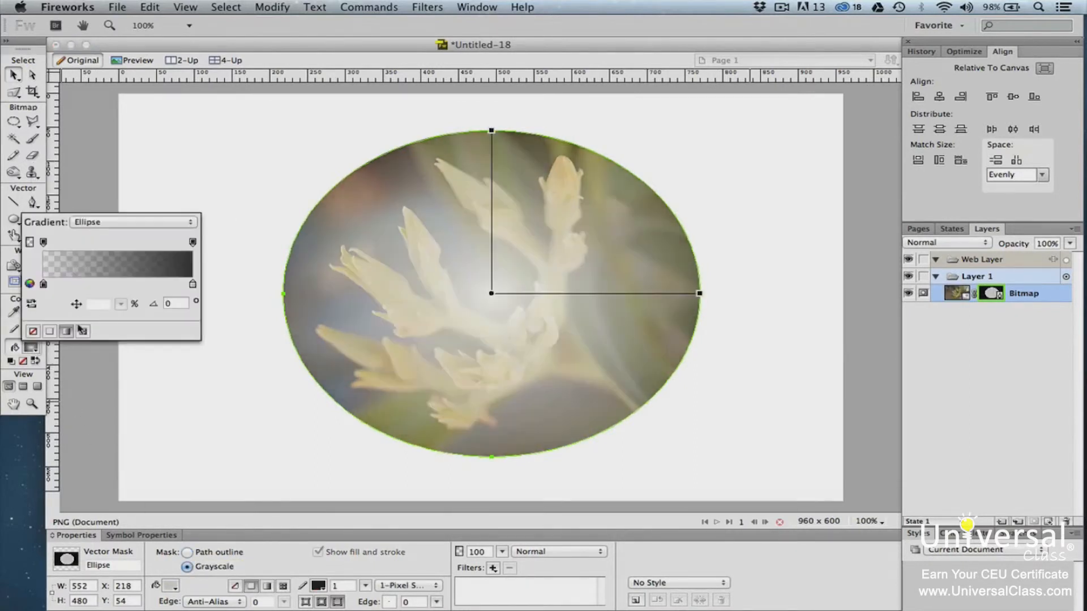
click(67, 332)
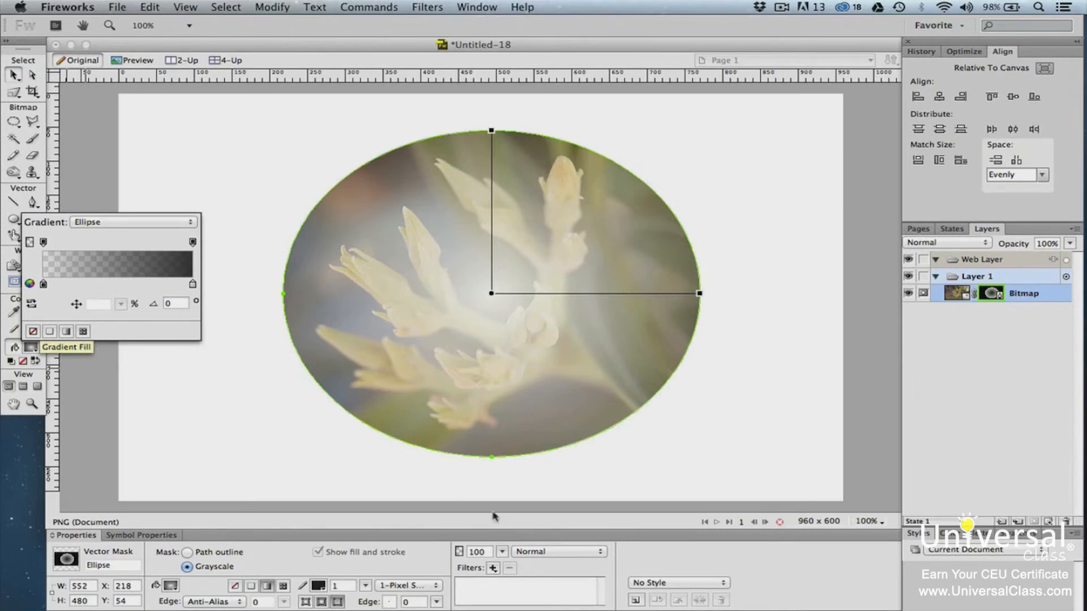
click(590, 554)
click(595, 553)
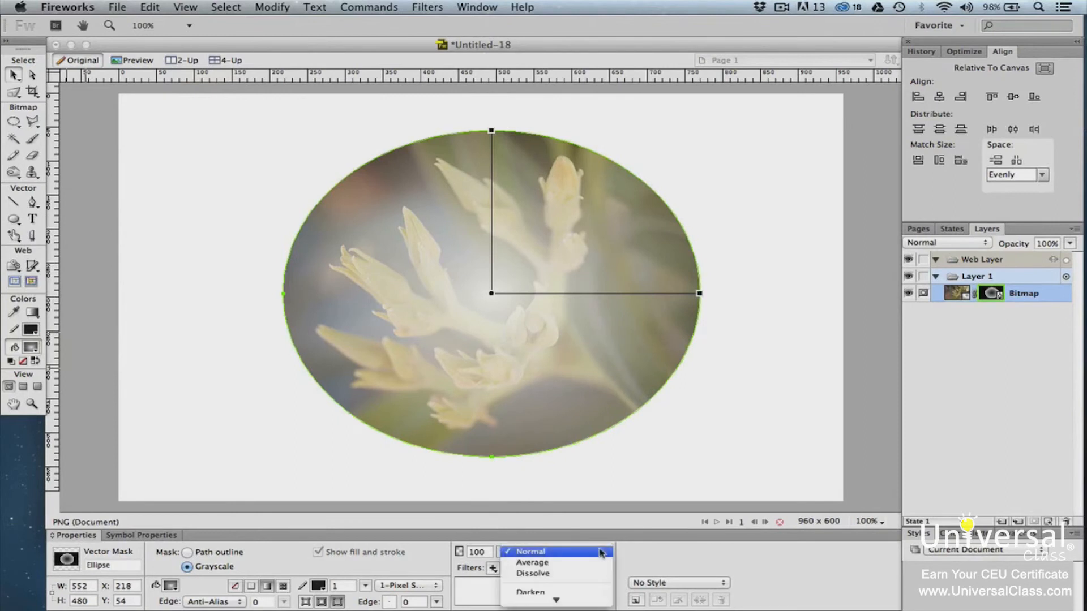